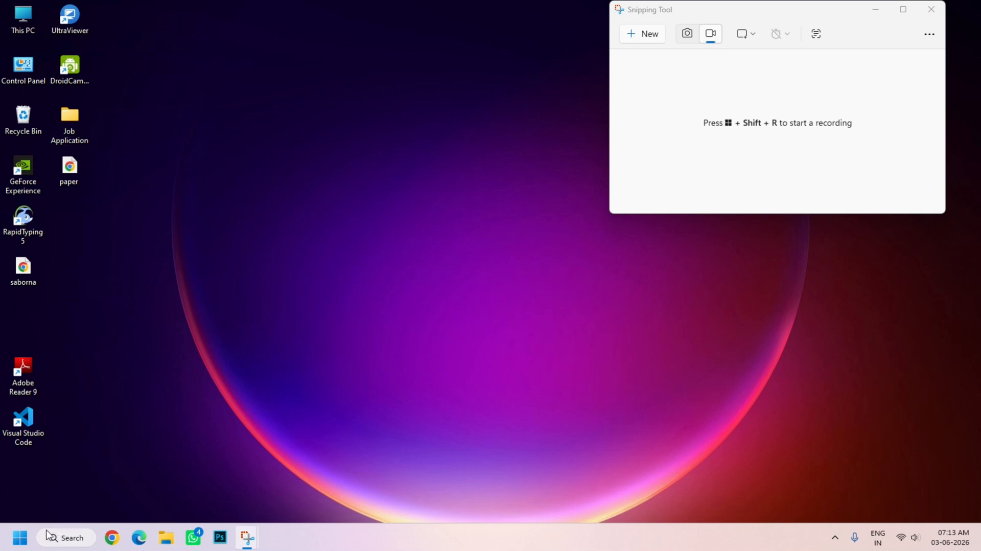
# Open the Paint app.
pyautogui.click(20, 538)
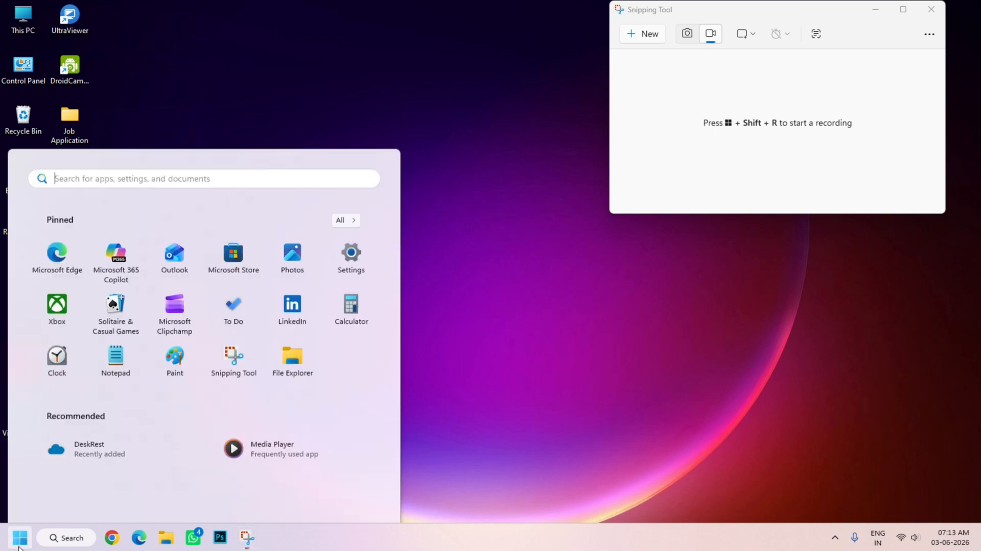
pyautogui.click(471, 479)
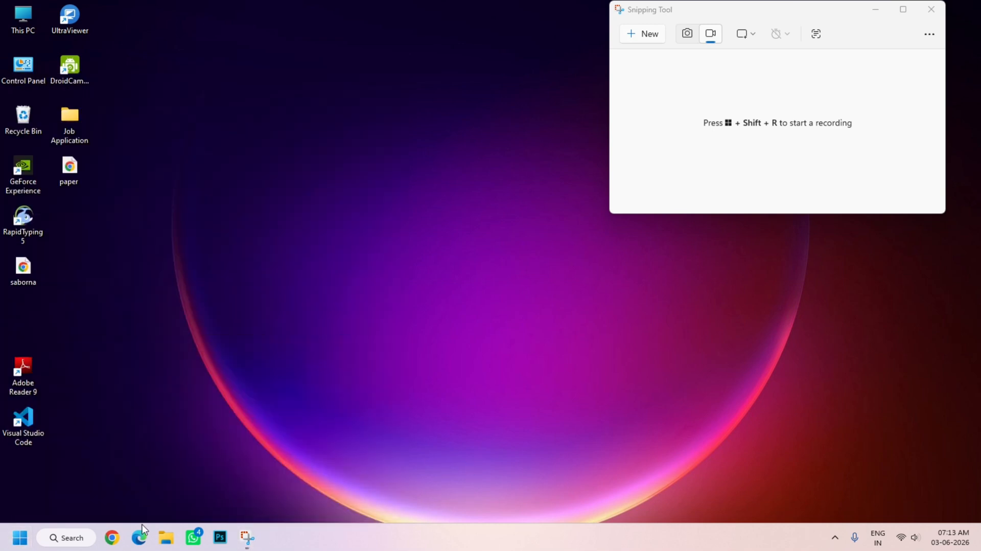
pyautogui.click(82, 541)
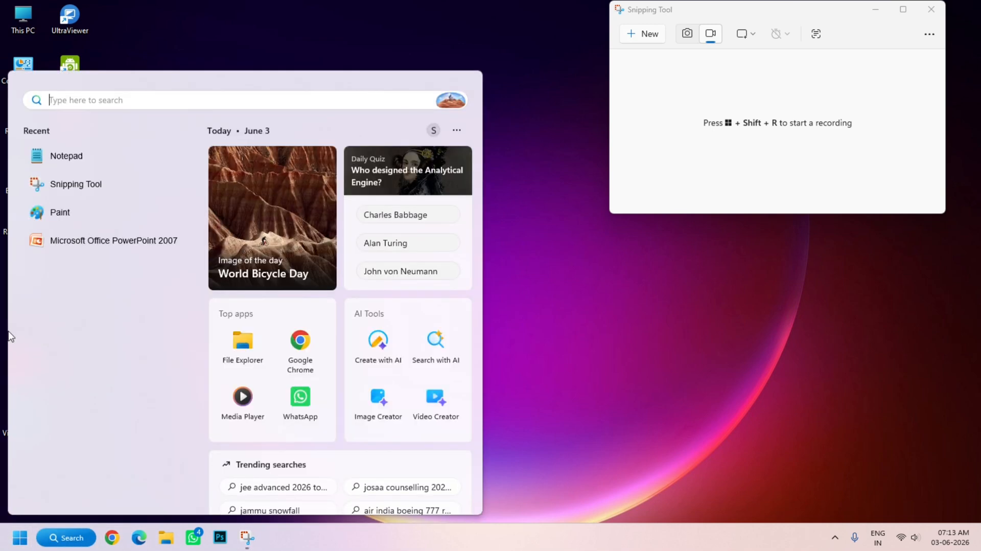
pyautogui.click(60, 214)
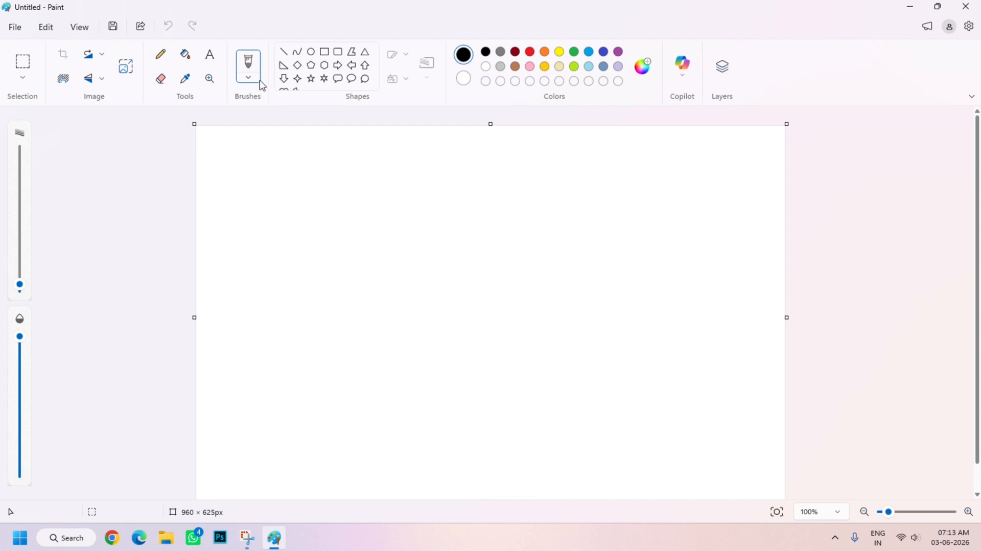
# Draw a triangle about 249 × 230 px and place it in the canvas's upper-left area as the house's gable.
pyautogui.click(365, 52)
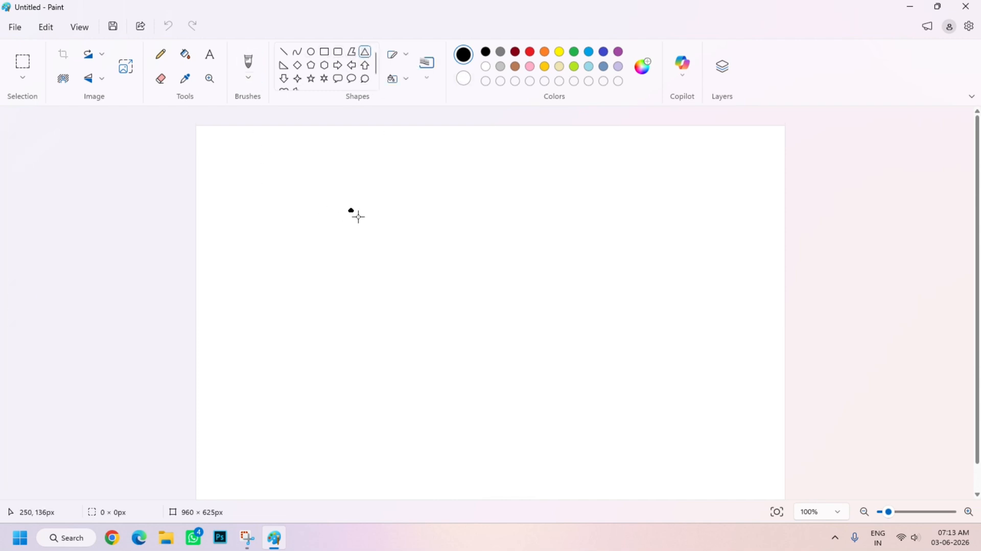
pyautogui.moveTo(349, 209); pyautogui.dragTo(502, 348)
pyautogui.moveTo(465, 321); pyautogui.dragTo(366, 280)
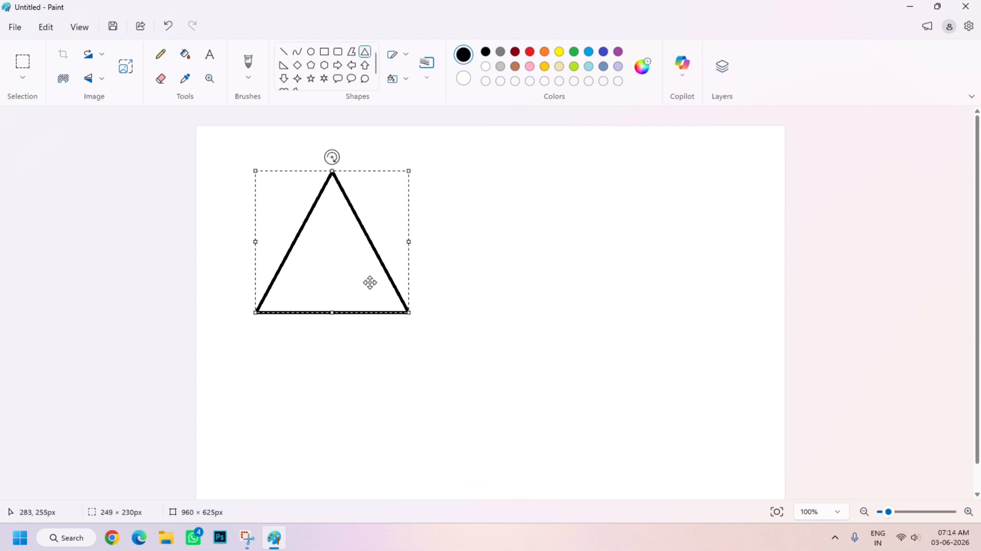
pyautogui.click(527, 302)
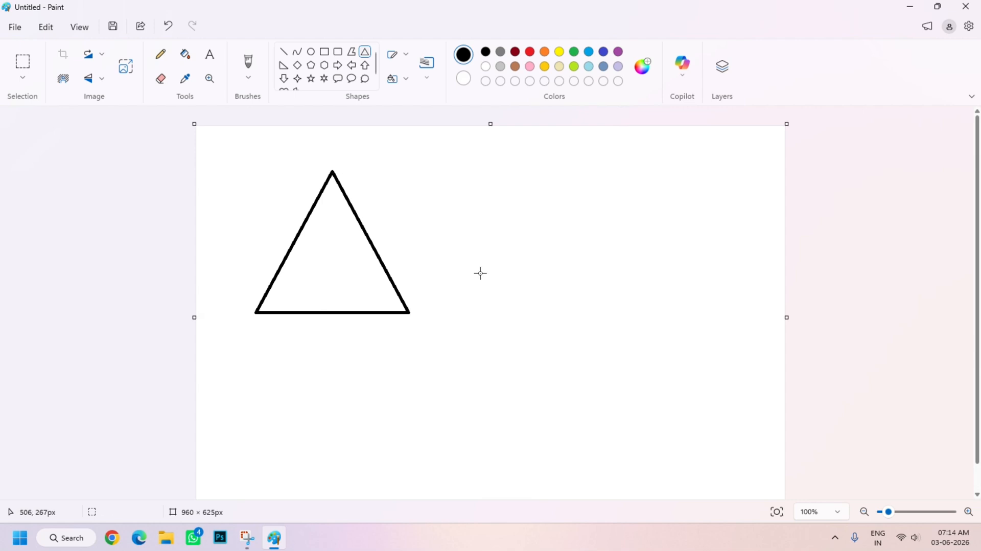
# Draw a horizontal line about 520 px long from the triangle's apex toward the right as the roof ridge.
pyautogui.click(283, 51)
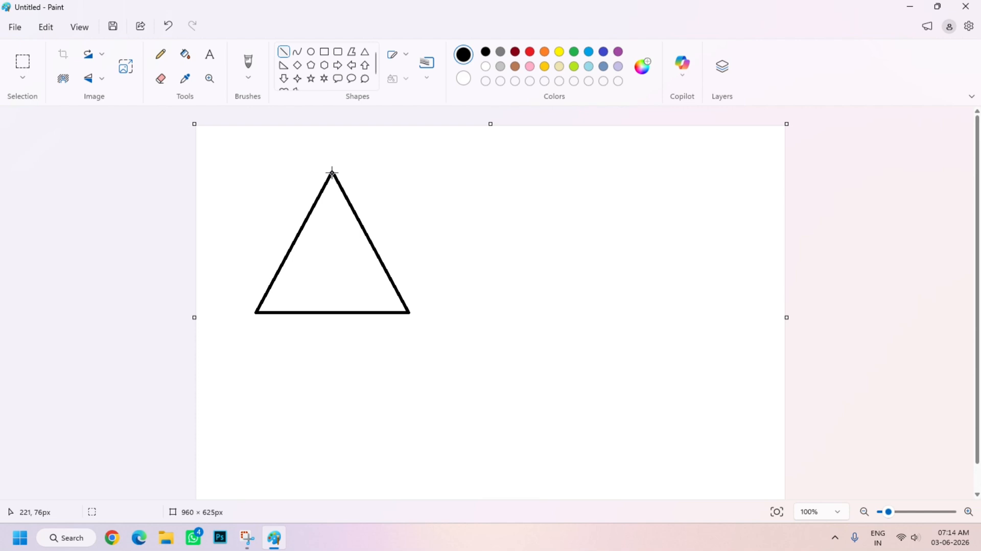
pyautogui.moveTo(332, 173); pyautogui.dragTo(652, 202)
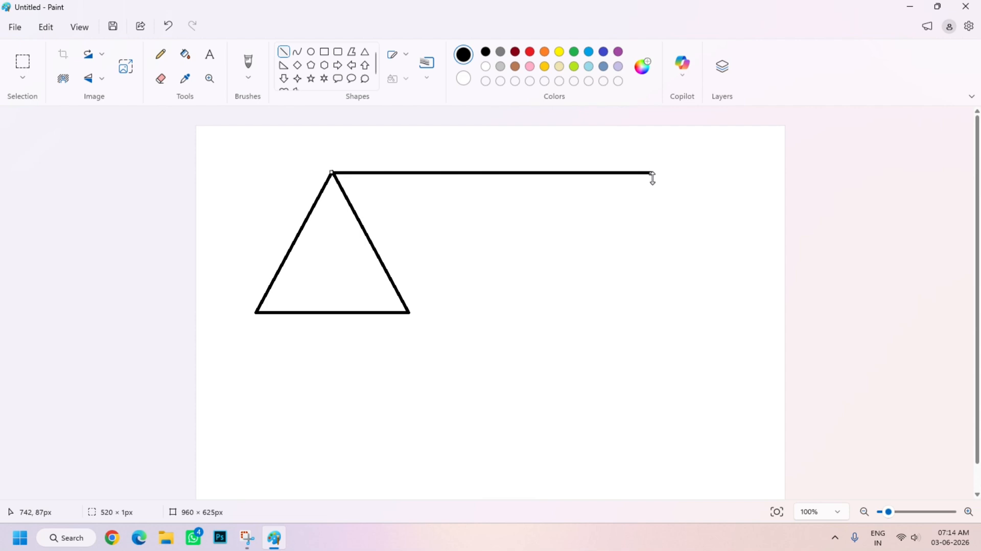
pyautogui.click(847, 190)
# Close the roof with a vertical line from the ridge's end to base level and a horizontal line about 397 px long back to the triangle.
pyautogui.moveTo(650, 172); pyautogui.dragTo(670, 294)
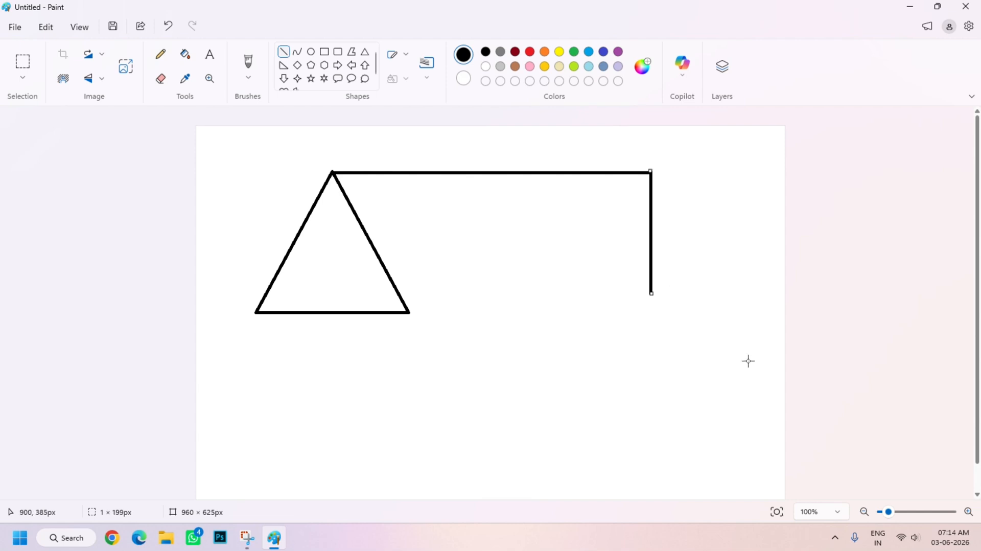
pyautogui.hotkey('ctrl', 'z')
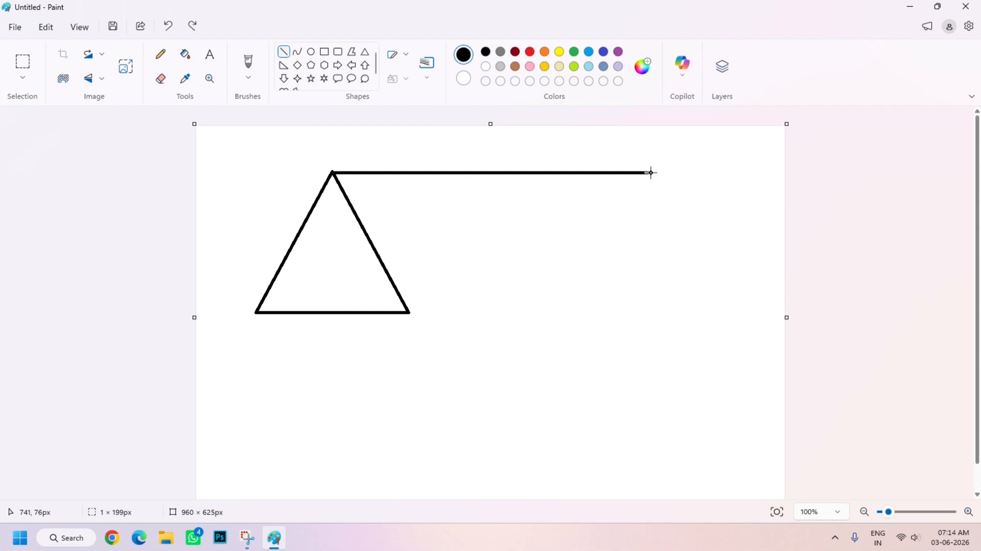
pyautogui.moveTo(651, 173); pyautogui.dragTo(664, 305)
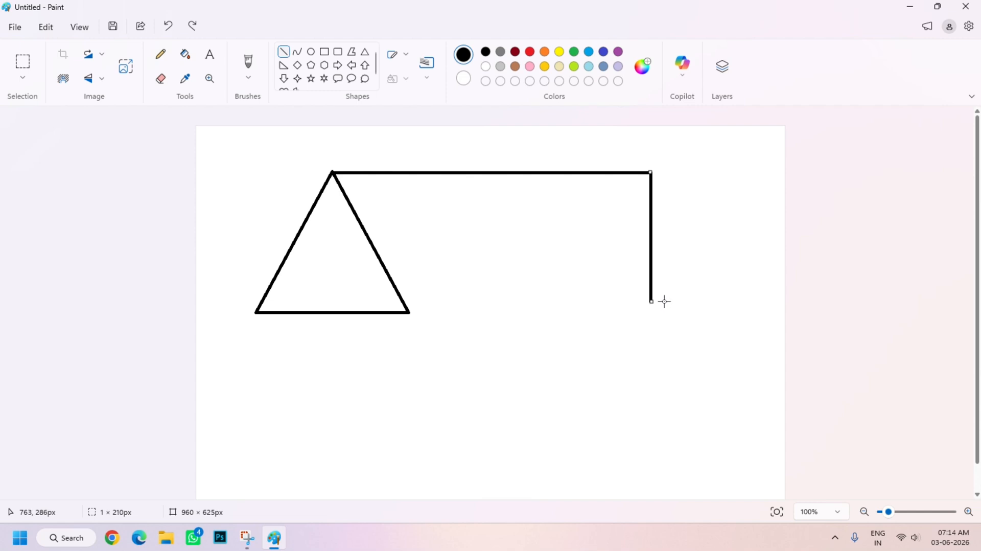
pyautogui.click(866, 309)
pyautogui.moveTo(651, 300)
pyautogui.mouseDown()
pyautogui.moveTo(403, 330)
pyautogui.moveTo(615, 324)
pyautogui.moveTo(651, 320)
pyautogui.moveTo(647, 312)
pyautogui.mouseUp()
pyautogui.click(842, 318)
pyautogui.moveTo(651, 312); pyautogui.dragTo(409, 336)
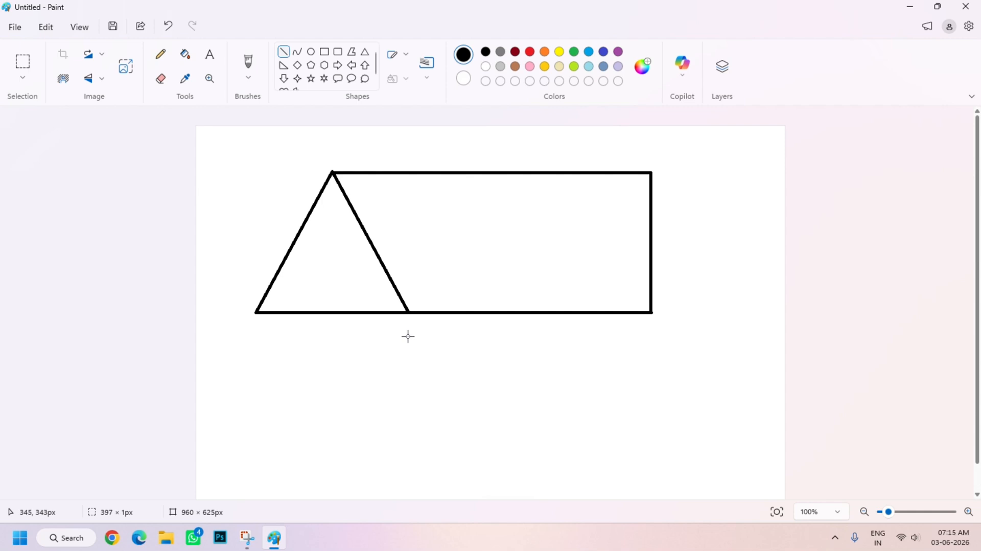
pyautogui.click(915, 318)
# Draw three vertical wall lines, about 218 to 232 px long, down from the roof's right corner and the triangle's two base corners.
pyautogui.moveTo(650, 312); pyautogui.dragTo(651, 446)
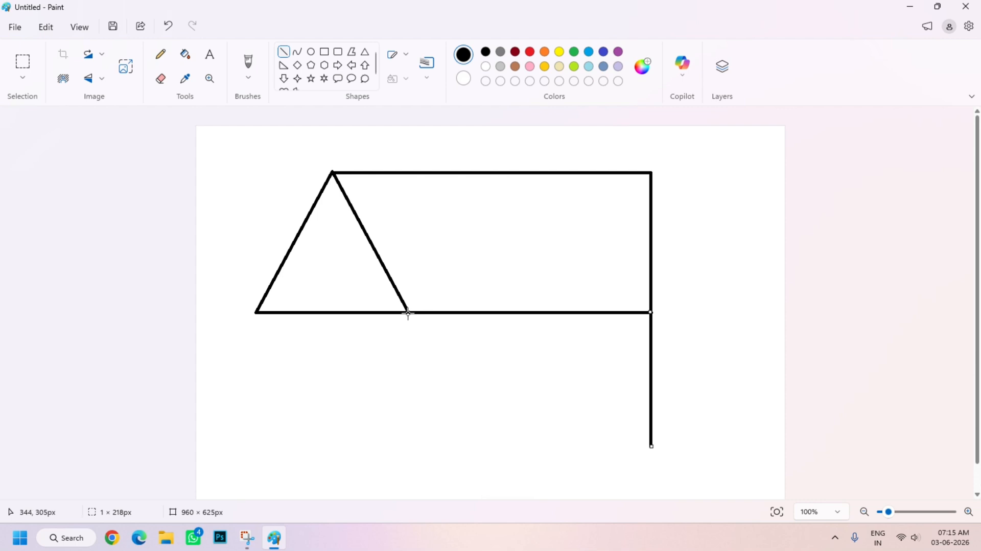
pyautogui.moveTo(407, 313); pyautogui.dragTo(425, 454)
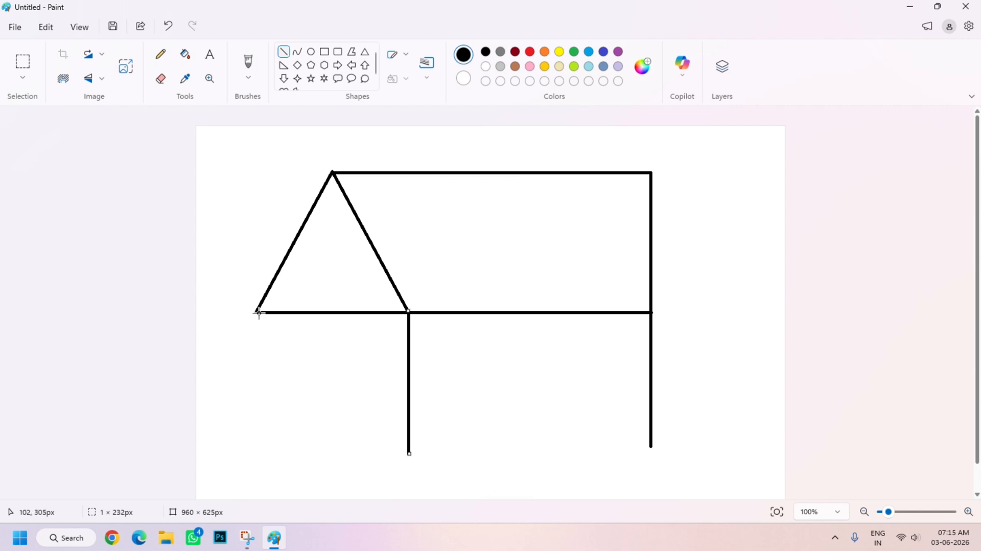
pyautogui.moveTo(256, 312)
pyautogui.mouseDown()
pyautogui.moveTo(274, 451)
pyautogui.moveTo(266, 448)
pyautogui.mouseUp()
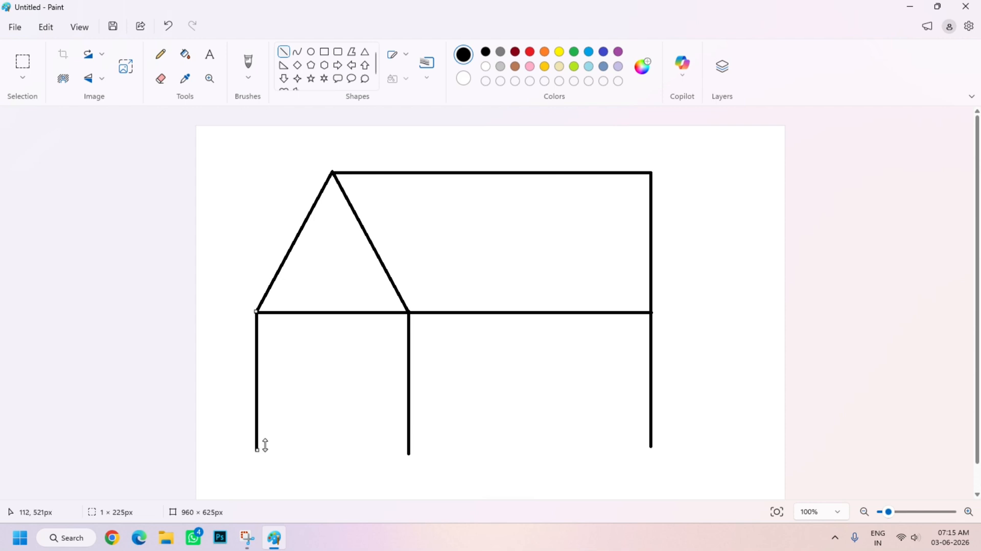
pyautogui.click(897, 404)
# Draw a floor line about 644 px long across the walls, extend the right wall to meet it, and erase the middle wall's overhang.
pyautogui.moveTo(256, 450)
pyautogui.mouseDown()
pyautogui.moveTo(431, 475)
pyautogui.moveTo(652, 468)
pyautogui.mouseUp()
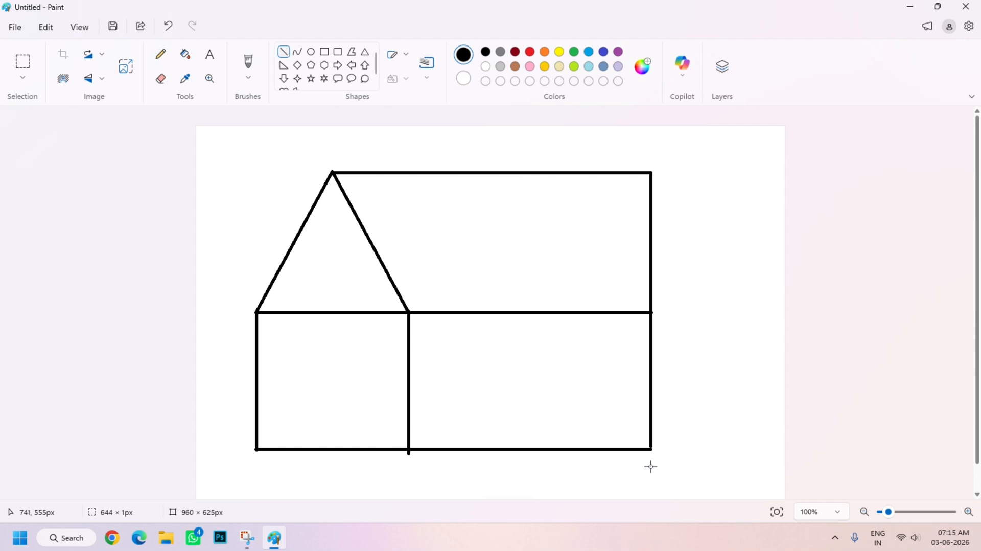
pyautogui.click(835, 426)
pyautogui.moveTo(651, 445); pyautogui.dragTo(650, 448)
pyautogui.click(858, 446)
pyautogui.click(161, 82)
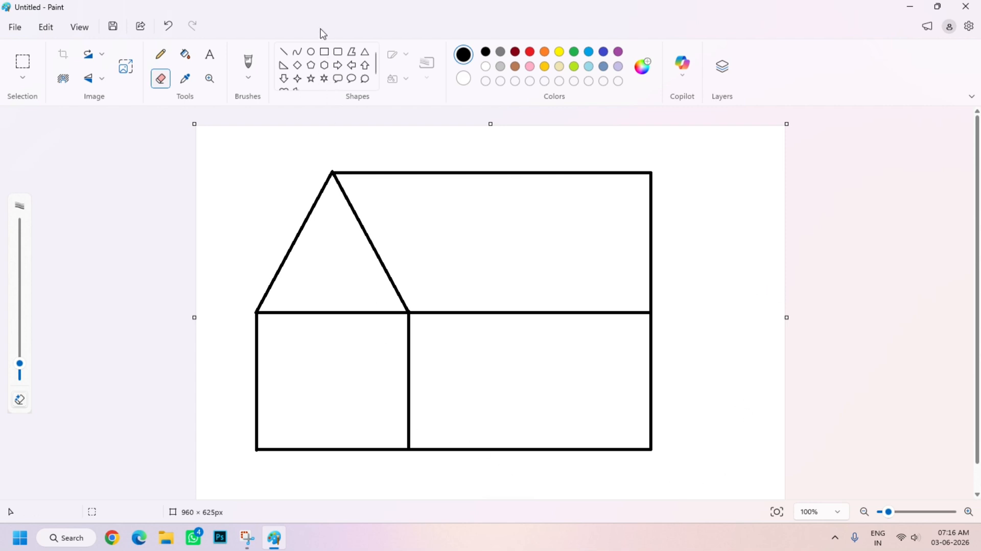
# Draw a window rectangle about 84 × 116 px centred on the wall beneath the gable.
pyautogui.click(325, 53)
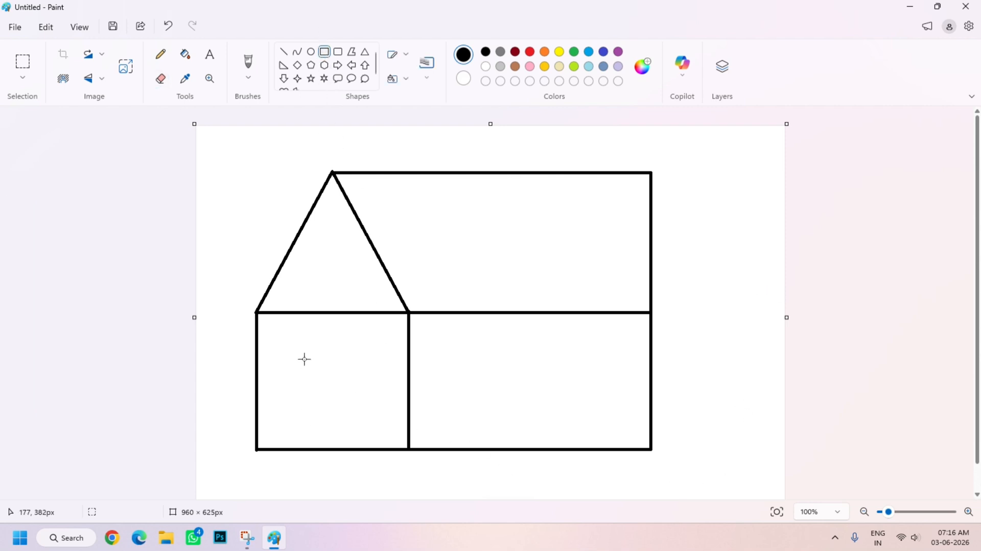
pyautogui.moveTo(302, 342); pyautogui.dragTo(353, 414)
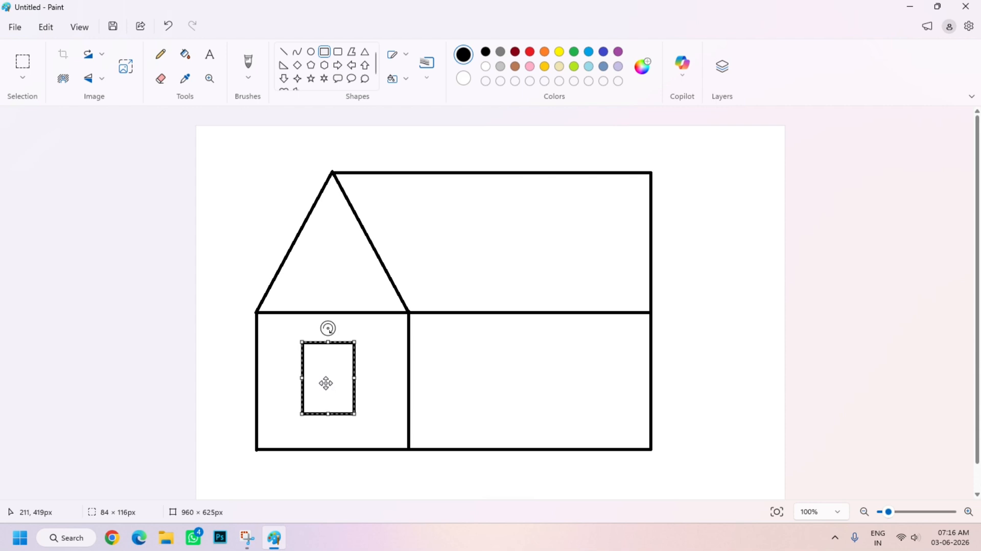
pyautogui.moveTo(323, 384); pyautogui.dragTo(326, 383)
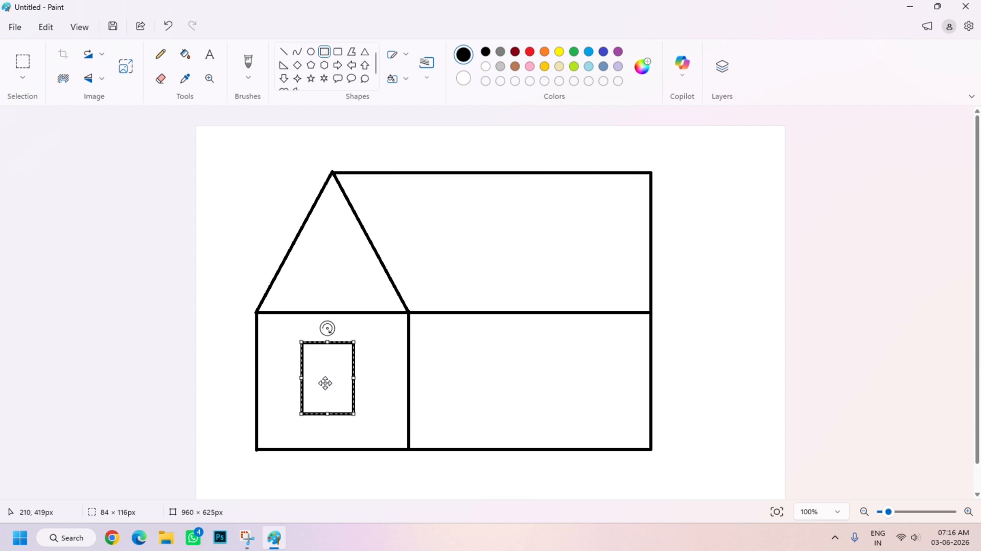
# Draw three evenly spaced vertical bars inside the window, each about as tall as its frame.
pyautogui.click(284, 52)
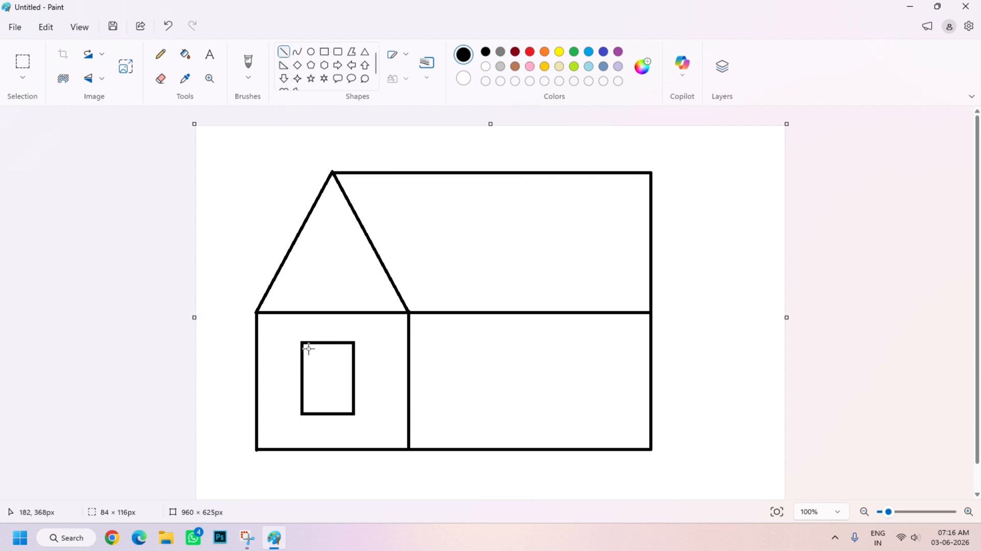
pyautogui.moveTo(314, 342); pyautogui.dragTo(325, 412)
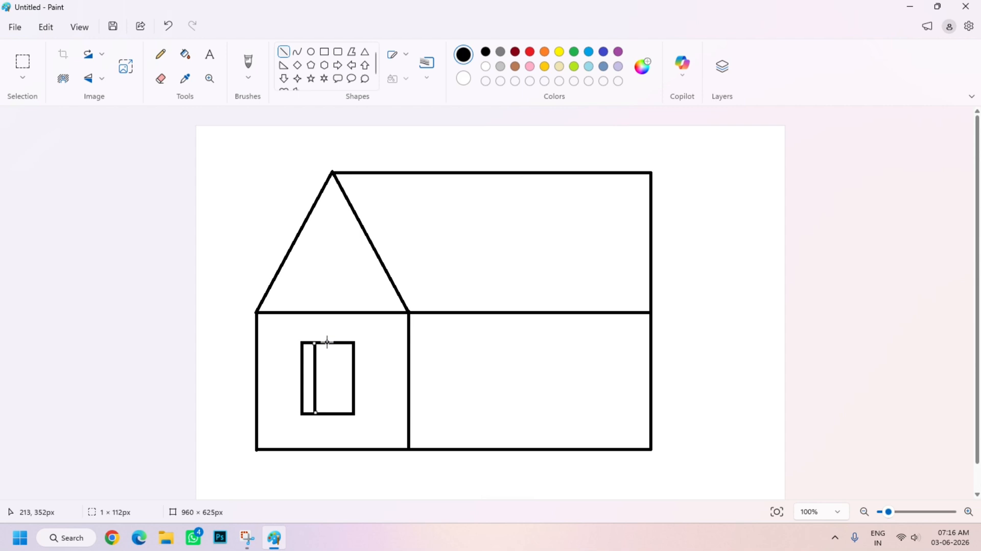
pyautogui.moveTo(328, 342); pyautogui.dragTo(344, 413)
pyautogui.moveTo(339, 342); pyautogui.dragTo(344, 406)
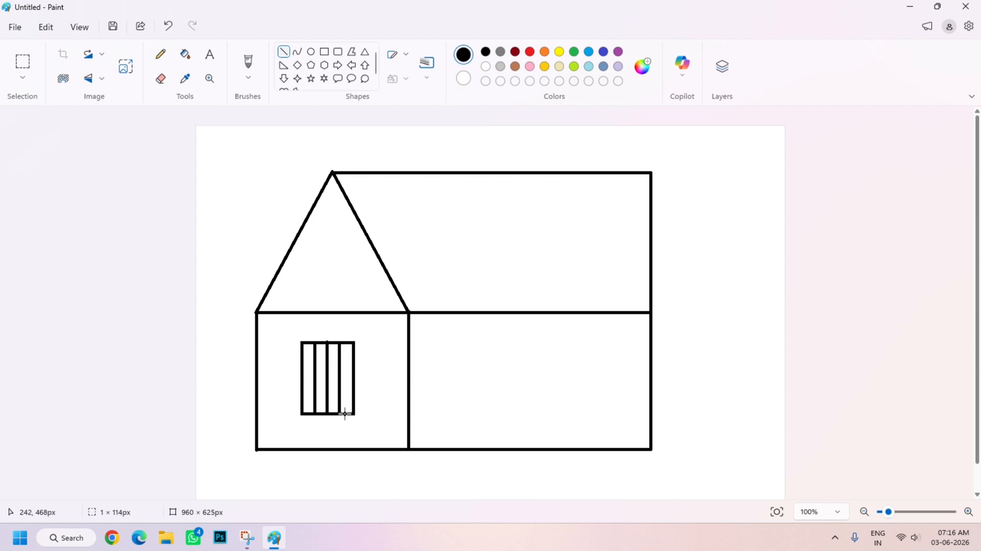
pyautogui.click(504, 375)
# Draw a door rectangle about 63 × 195 px standing on the floor line of the wide wall and split it with a vertical centre line.
pyautogui.click(324, 53)
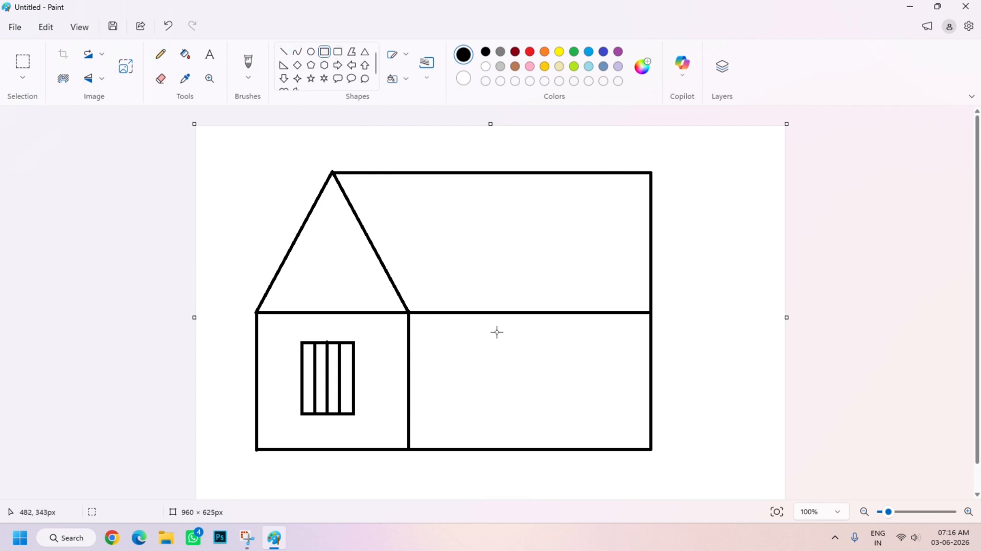
pyautogui.moveTo(499, 328); pyautogui.dragTo(537, 448)
pyautogui.click(849, 398)
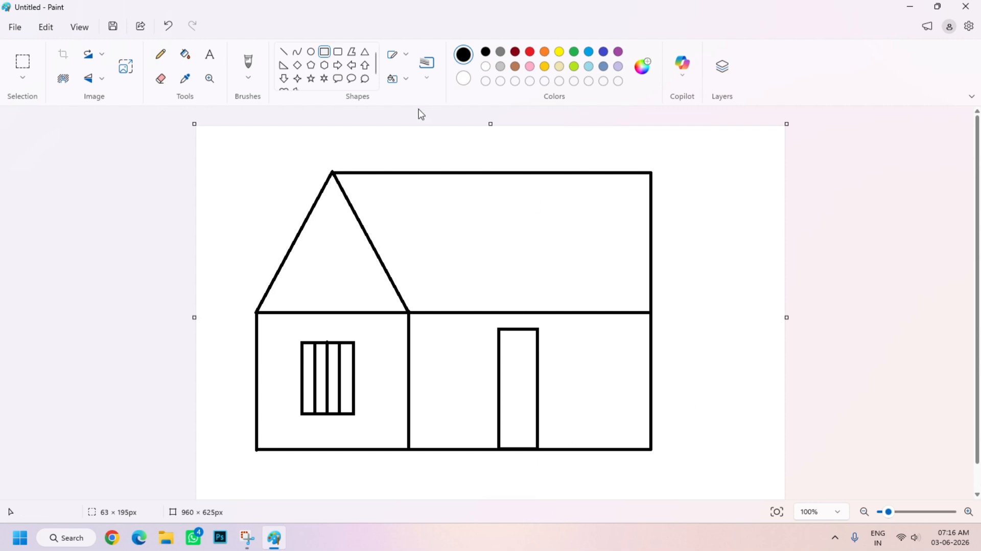
pyautogui.click(284, 51)
pyautogui.moveTo(516, 329); pyautogui.dragTo(527, 449)
pyautogui.click(861, 334)
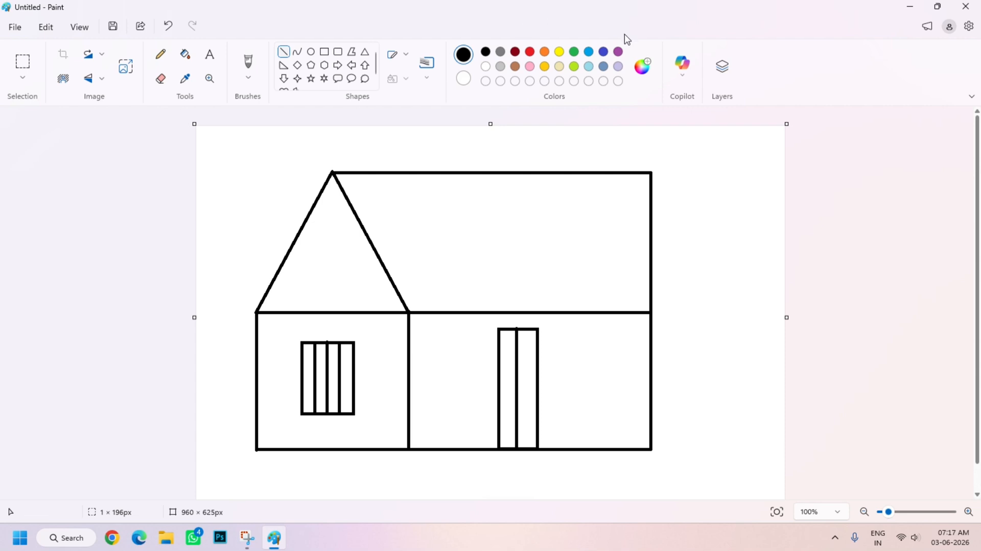
# Fill the main roof section and the triangular gable with red.
pyautogui.click(530, 52)
pyautogui.click(185, 54)
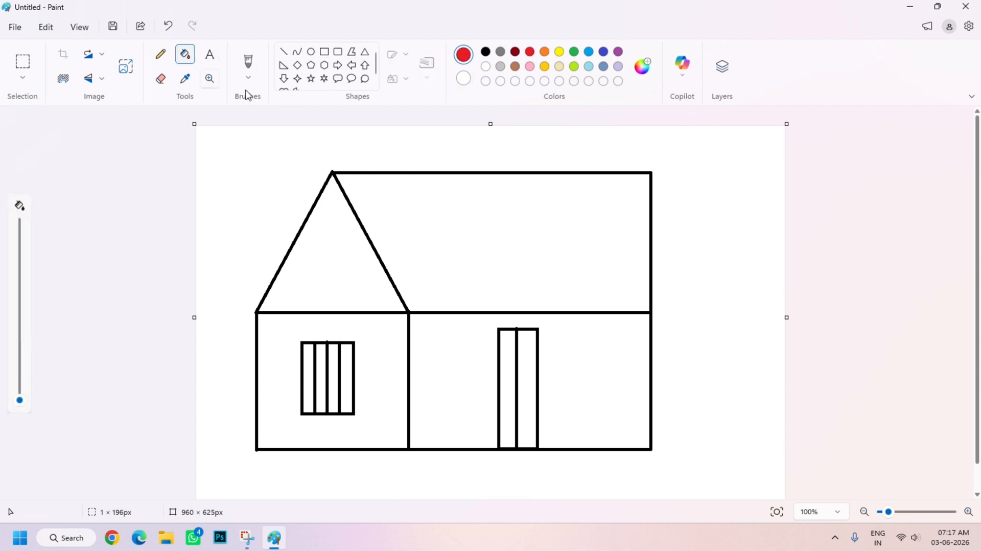
pyautogui.click(523, 220)
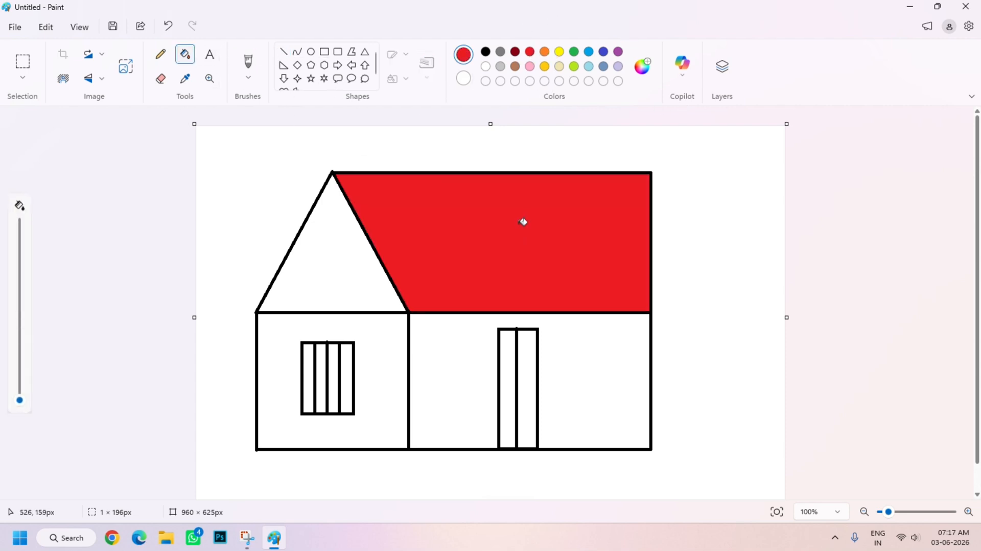
pyautogui.click(333, 250)
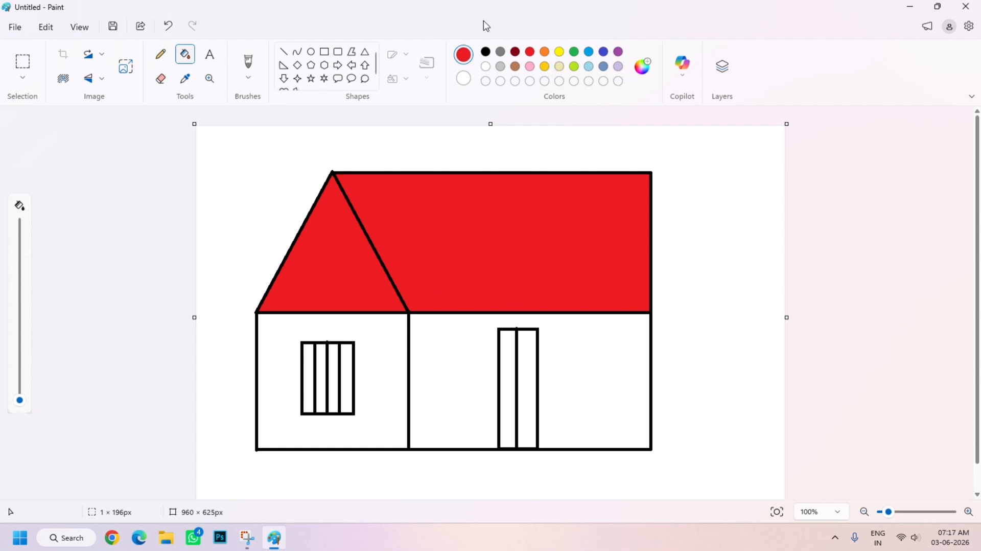
# Fill both house walls, around the door and the window, with bright blue.
pyautogui.click(545, 52)
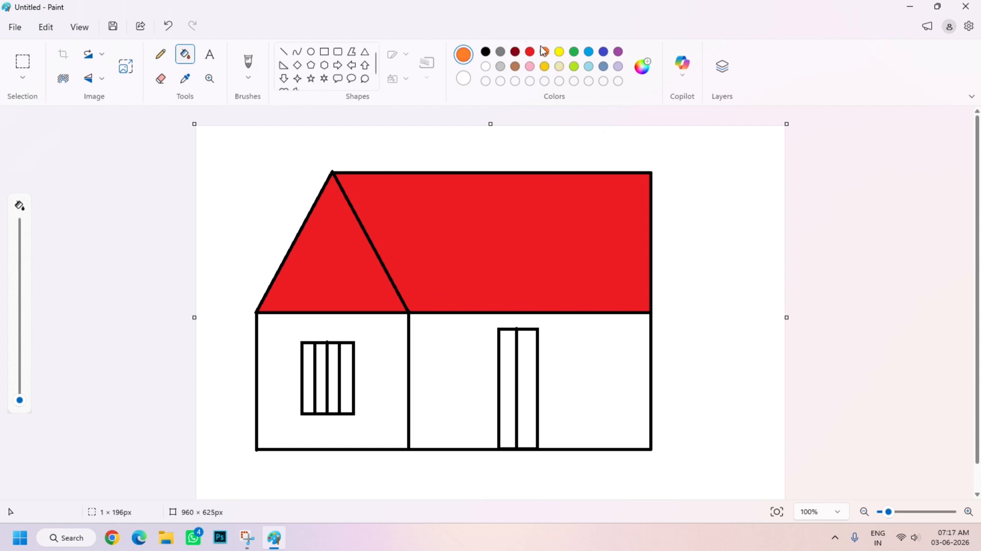
pyautogui.click(589, 52)
pyautogui.click(636, 344)
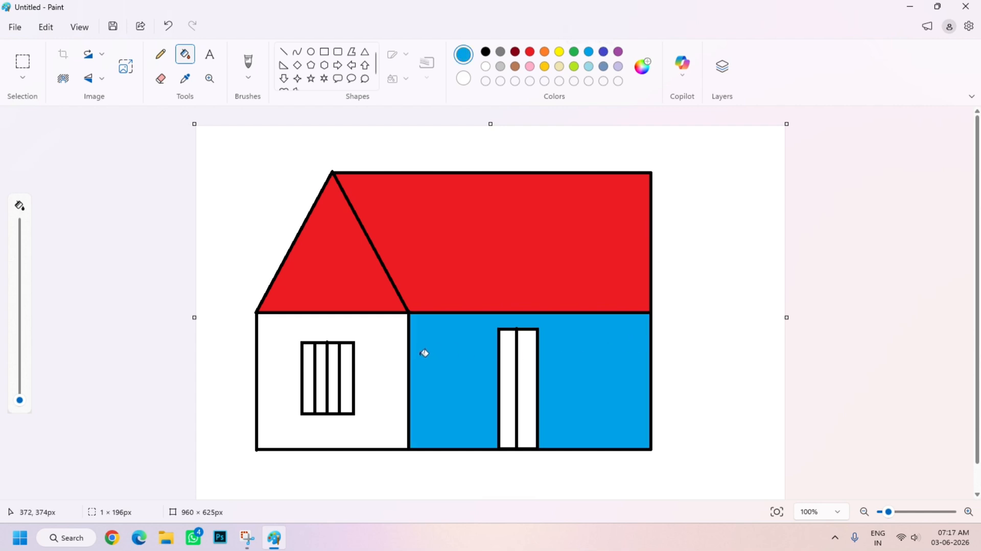
pyautogui.click(387, 353)
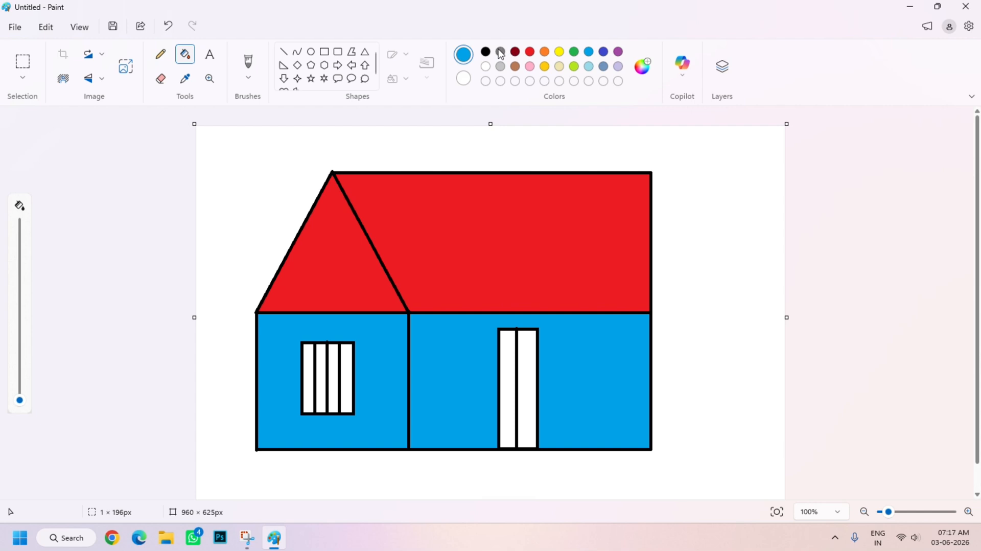
# Fill both door panels and all four window sections with dark gray.
pyautogui.click(500, 52)
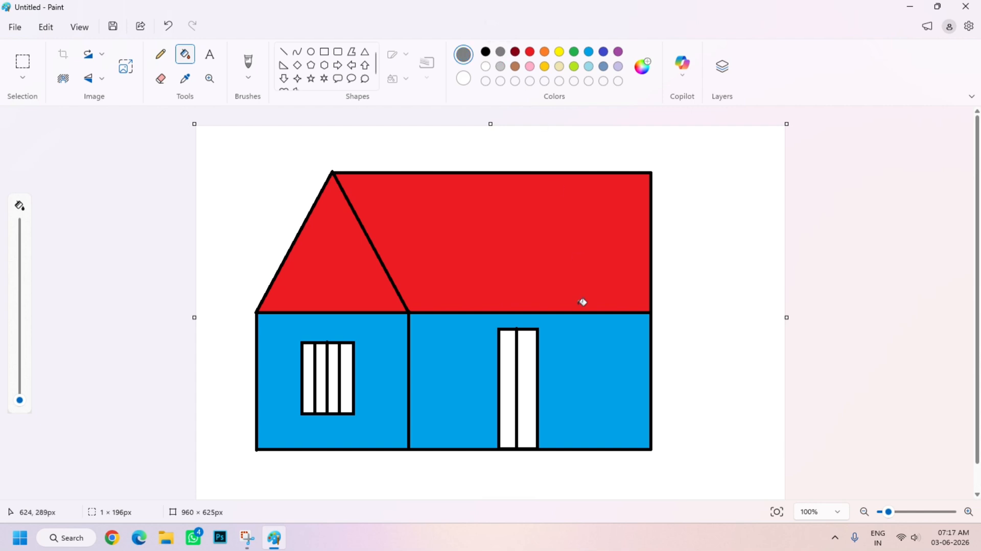
pyautogui.click(531, 367)
pyautogui.click(508, 366)
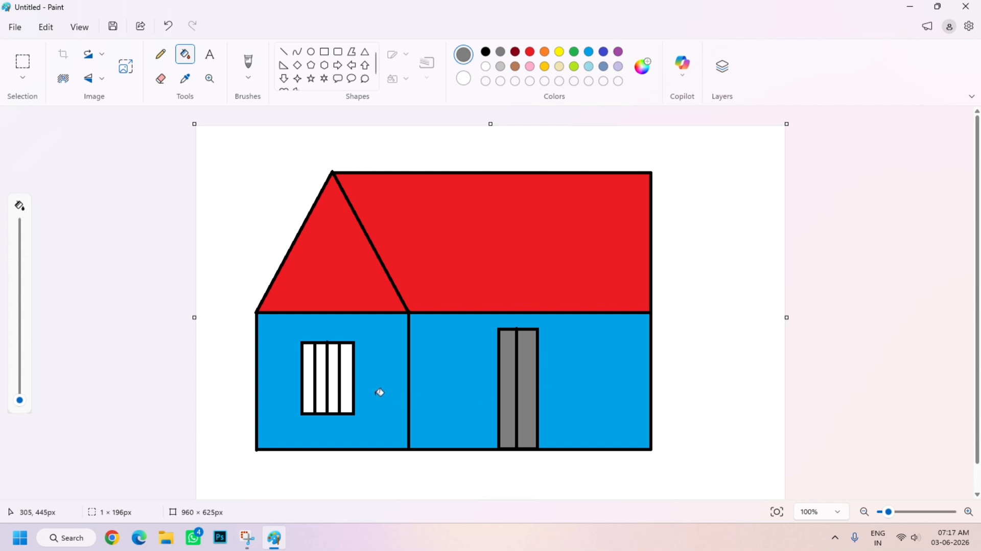
pyautogui.click(347, 387)
pyautogui.click(333, 370)
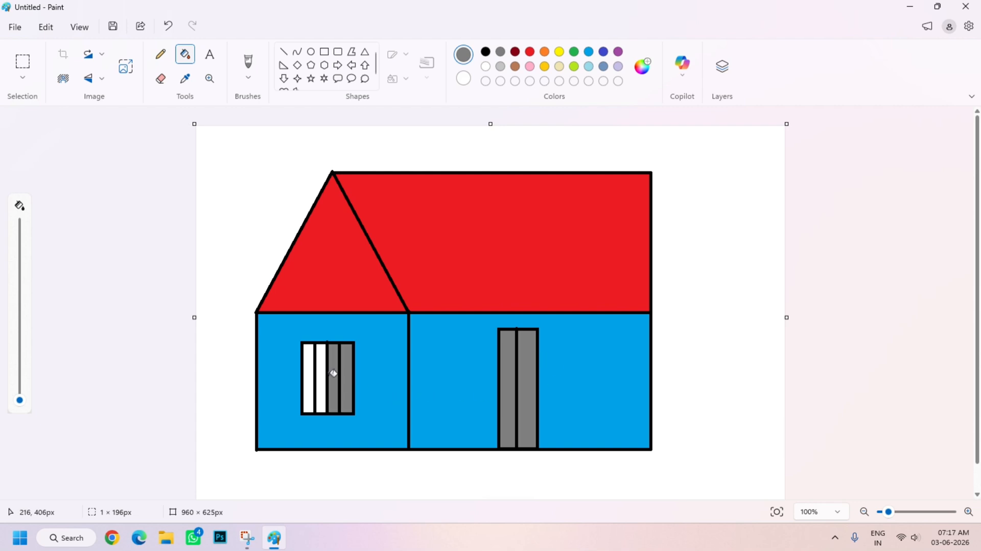
pyautogui.click(322, 368)
pyautogui.click(310, 373)
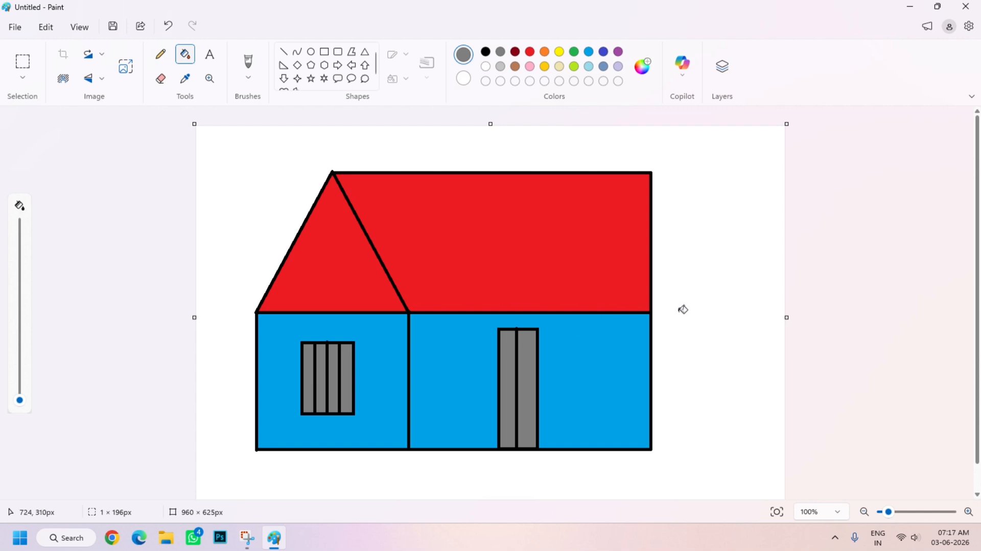
pyautogui.scroll(-2, 854, 373)
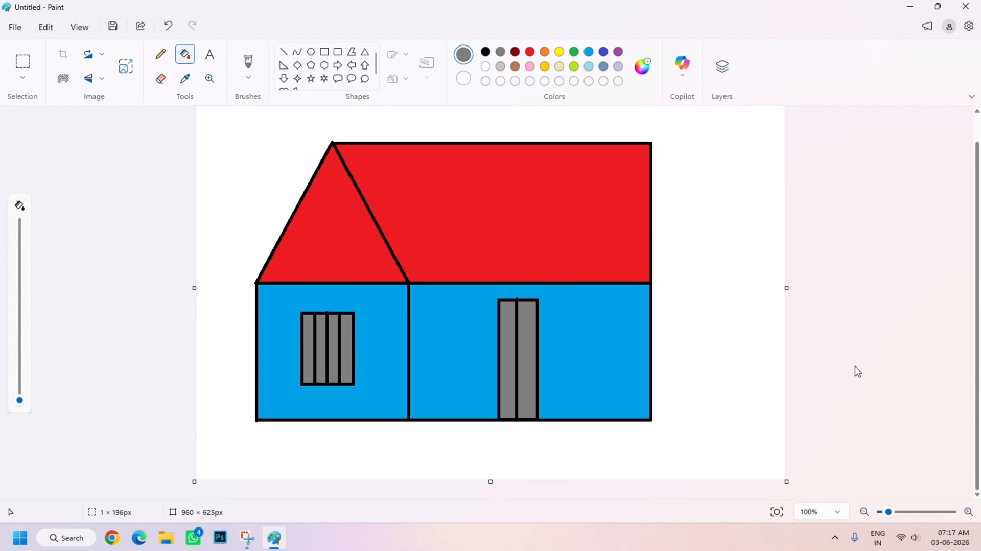
pyautogui.scroll(2, 864, 358)
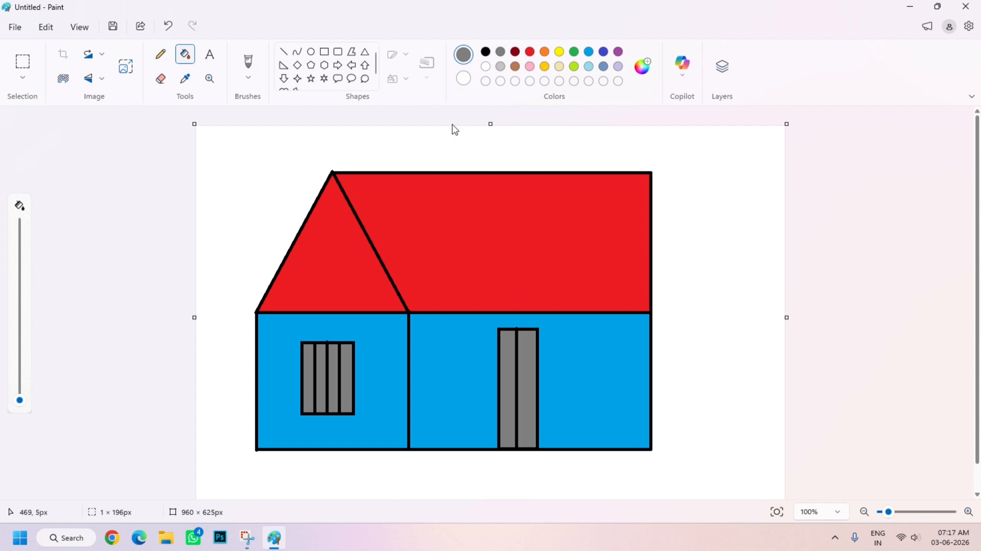
pyautogui.scroll(-1, 922, 302)
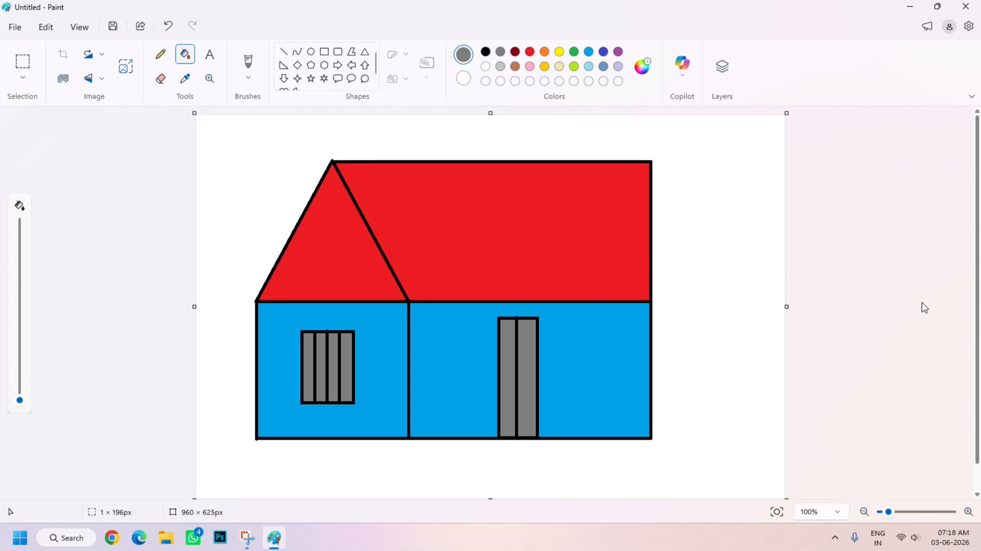
pyautogui.scroll(1, 923, 308)
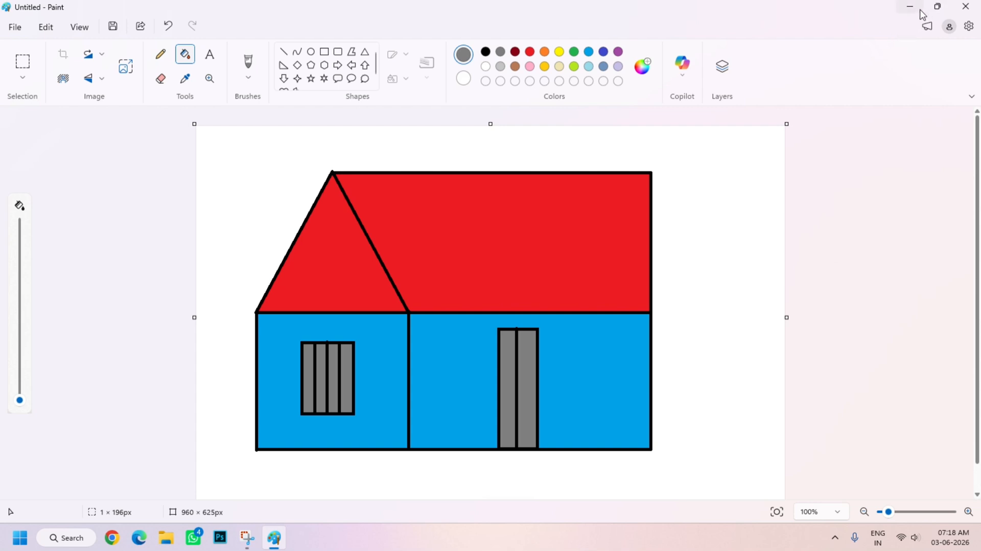
pyautogui.click(963, 9)
pyautogui.click(503, 310)
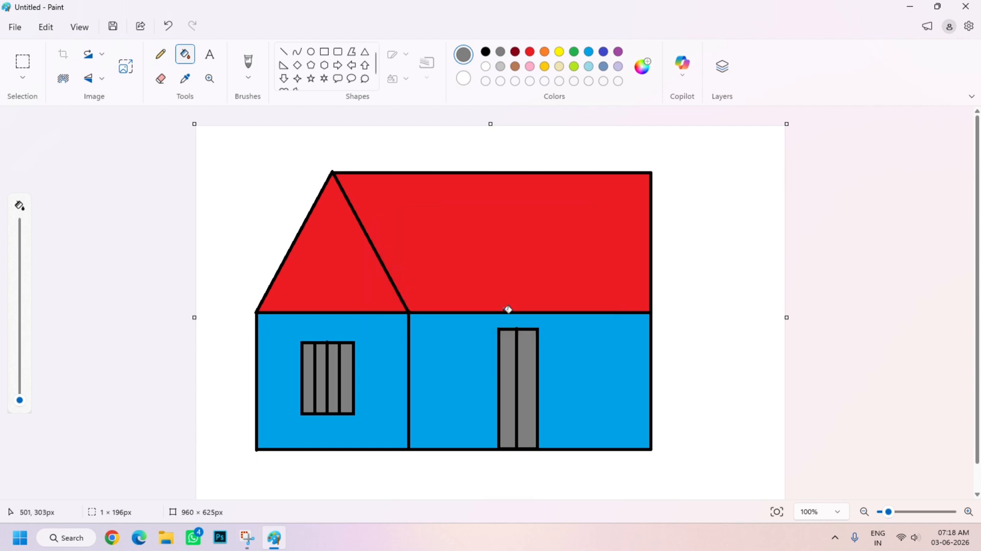